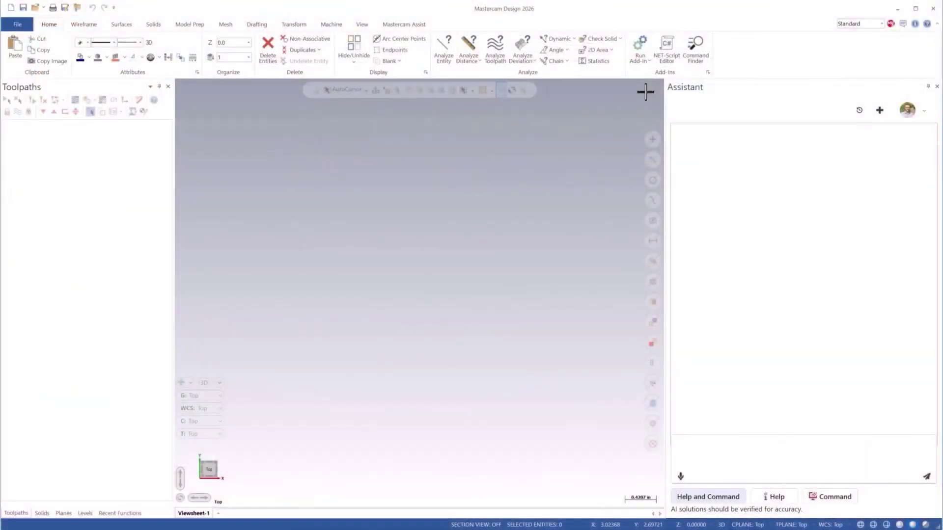
Ask the Assistant to 'open a file' and open Copilot_MultipleOps 1.mcam.
left_click(734, 450)
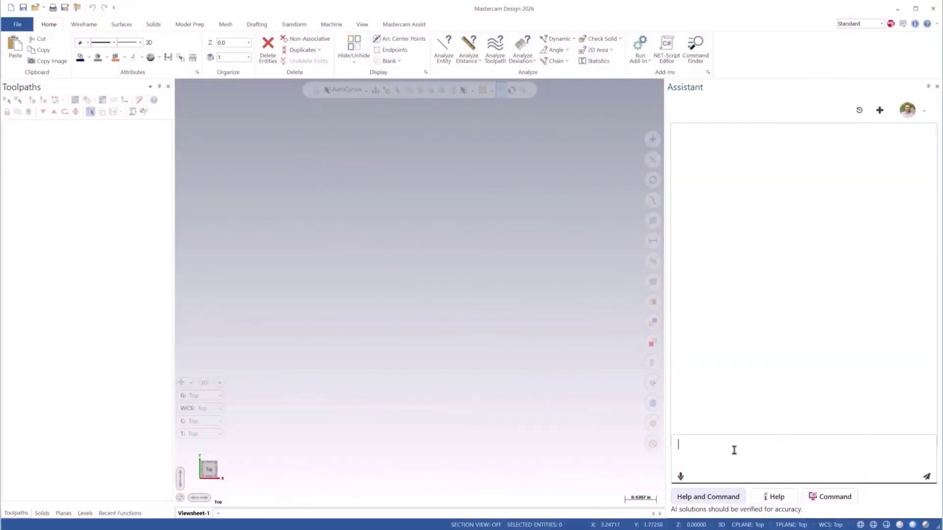
type("open a file")
key("Return")
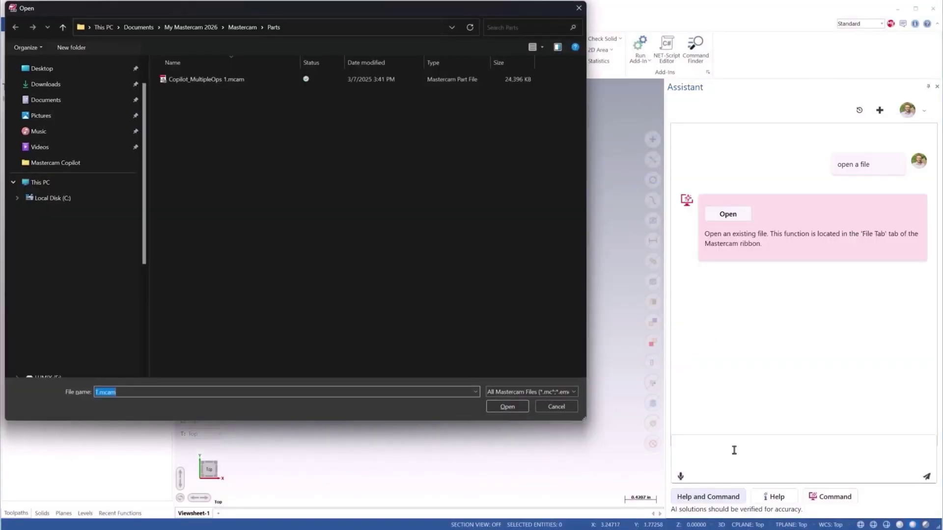
left_click(228, 81)
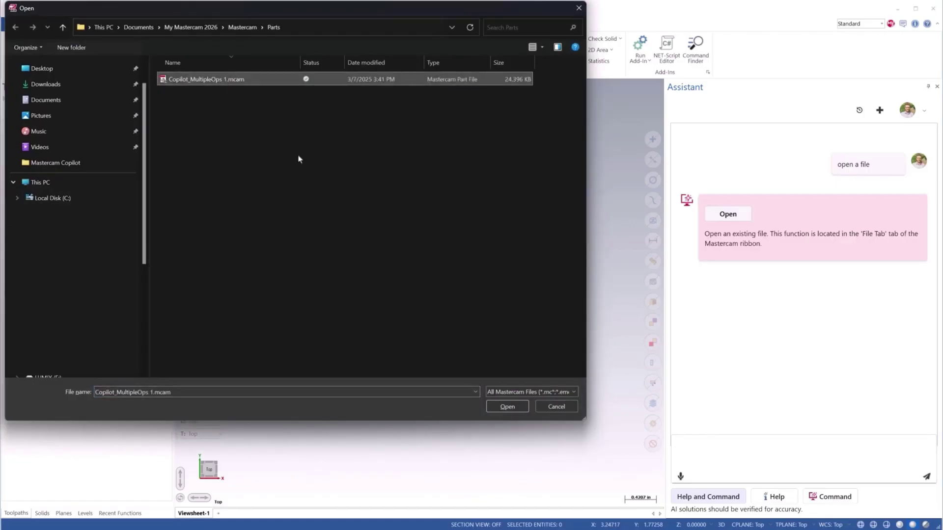
left_click(507, 407)
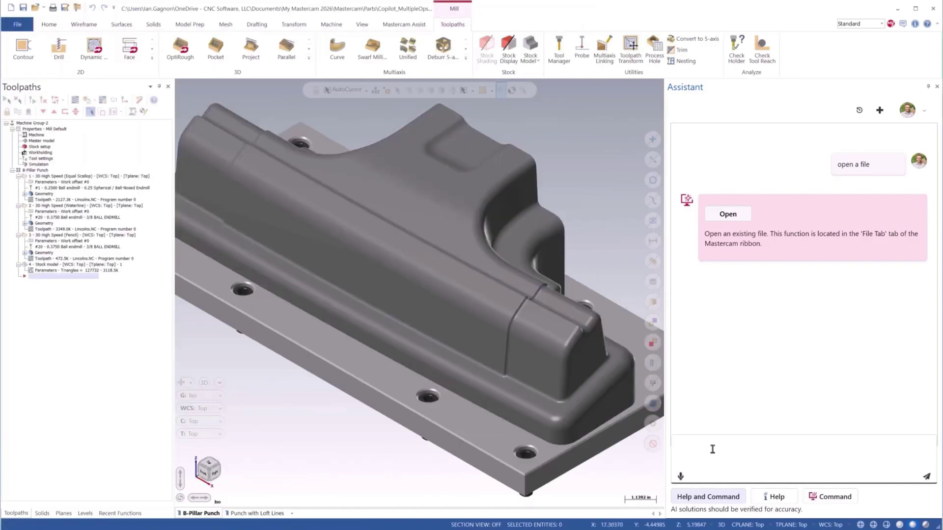
Have the Assistant 'fix the view' so the punch shows in Front view.
left_click(712, 448)
type("fix the view")
key("Return")
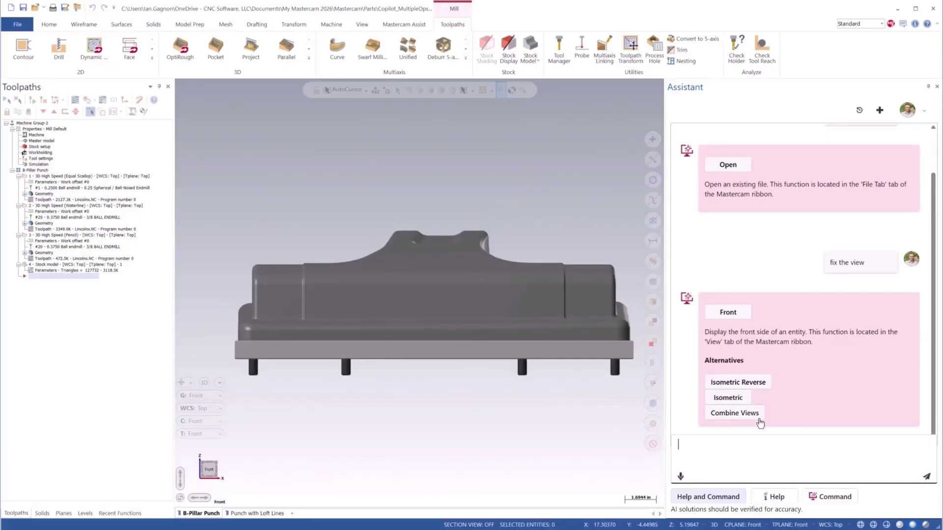
Switch the punch to wireframe by voice request, then back to shaded display.
left_click(680, 477)
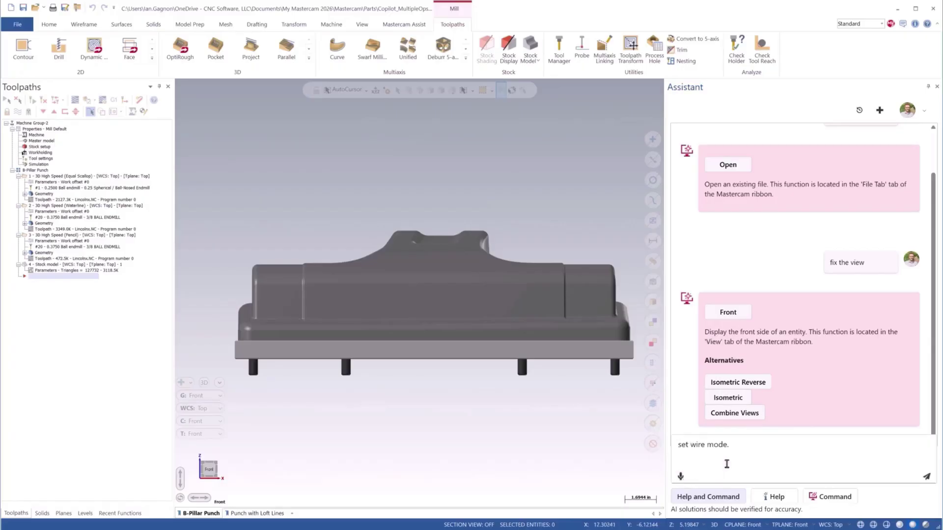
left_click(927, 476)
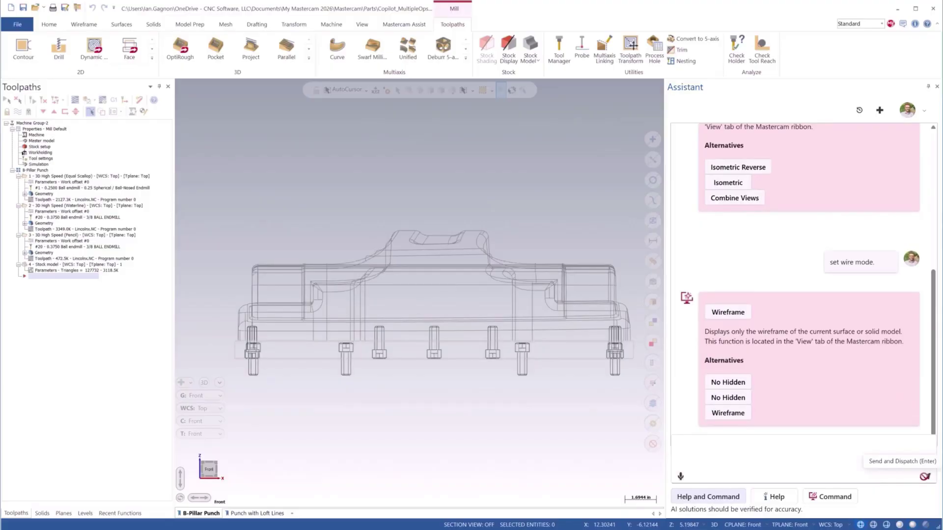
left_click(680, 477)
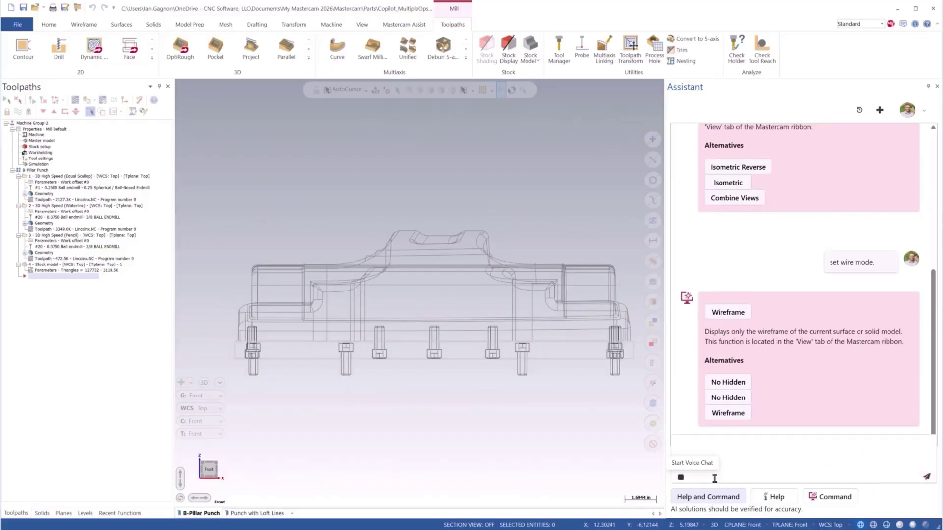
left_click(925, 478)
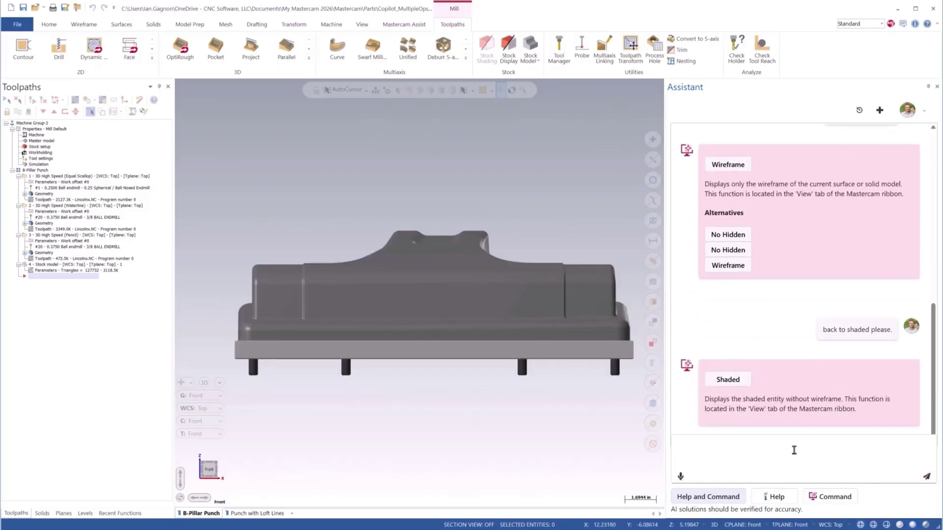
left_click(681, 477)
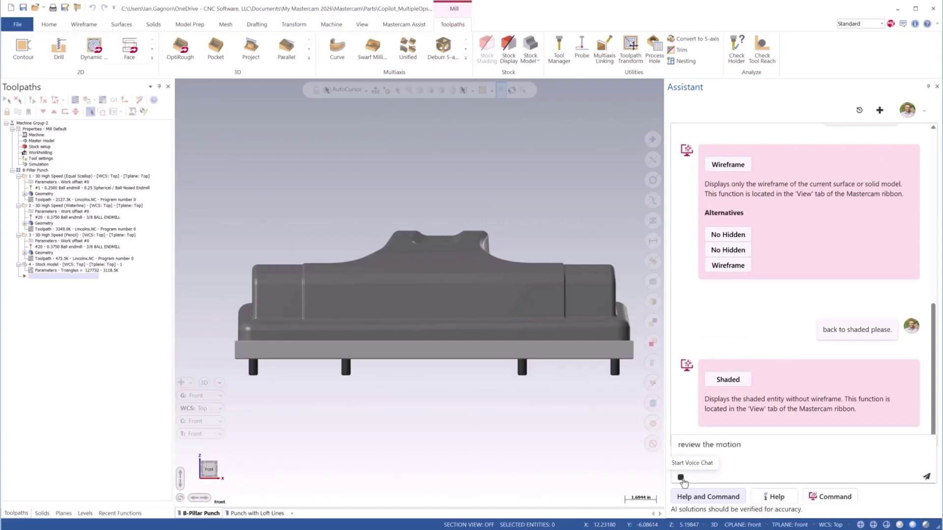
Backplot operation 1's tool motion from an orbited angled view, then close Backplot.
left_click(926, 477)
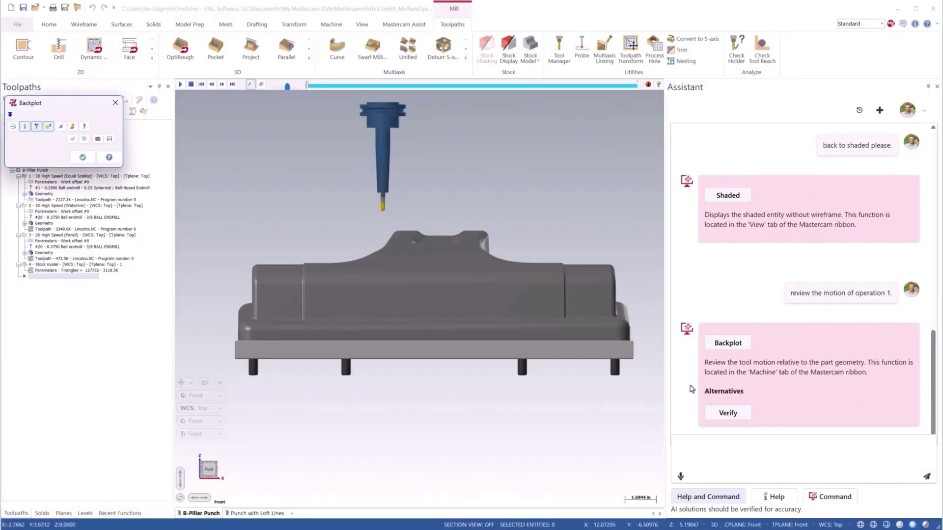
left_click(306, 87)
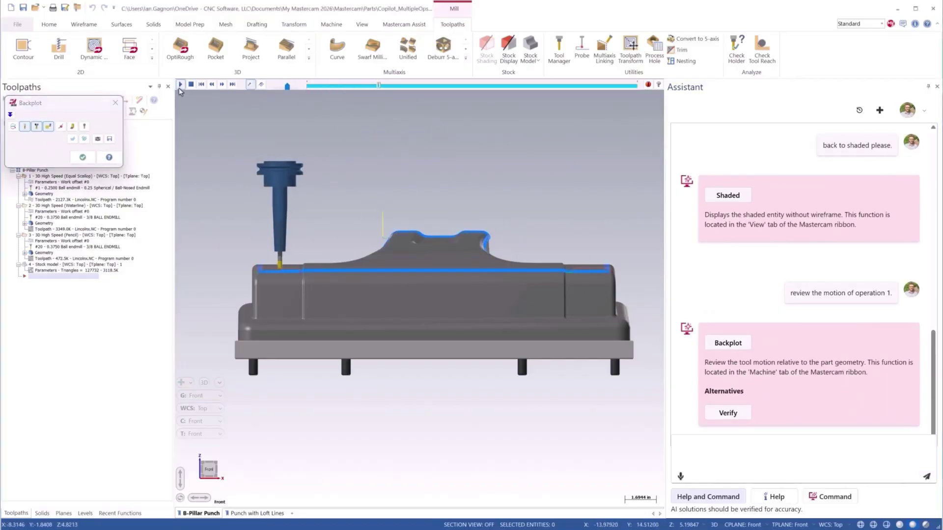
mouse_move(481, 295)
middle_mouse_down()
mouse_move(508, 327)
mouse_move(515, 356)
mouse_move(495, 393)
middle_mouse_up()
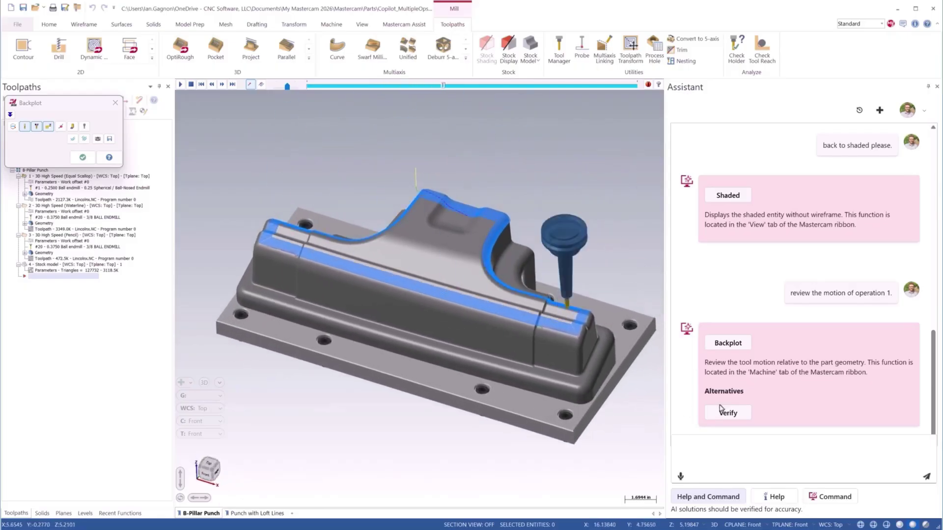
left_click(115, 102)
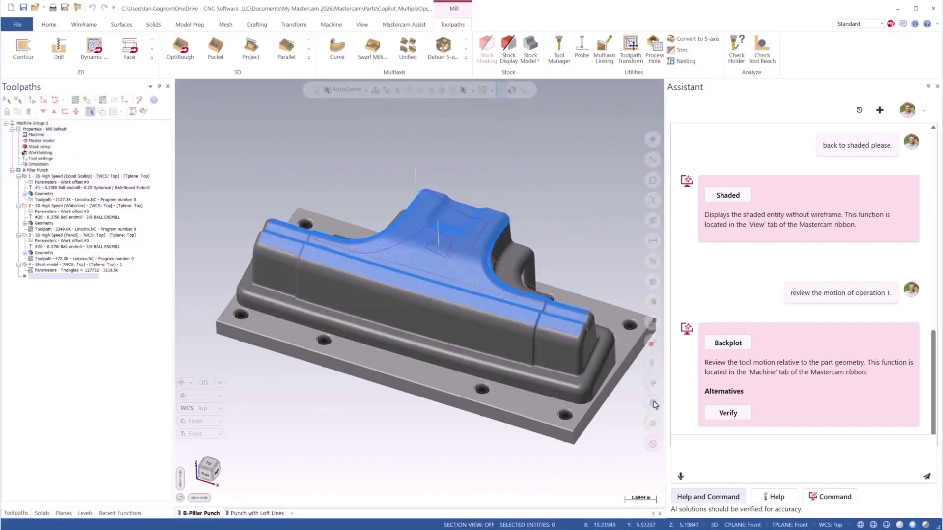
Ask the Assistant by voice to 'review the motion of operation 3.'.
left_click(709, 444)
left_click(680, 475)
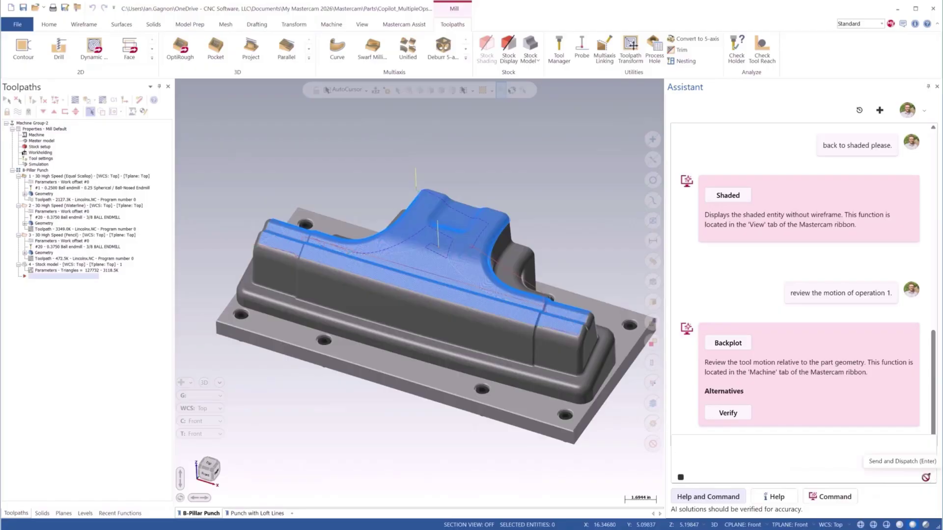
left_click(927, 478)
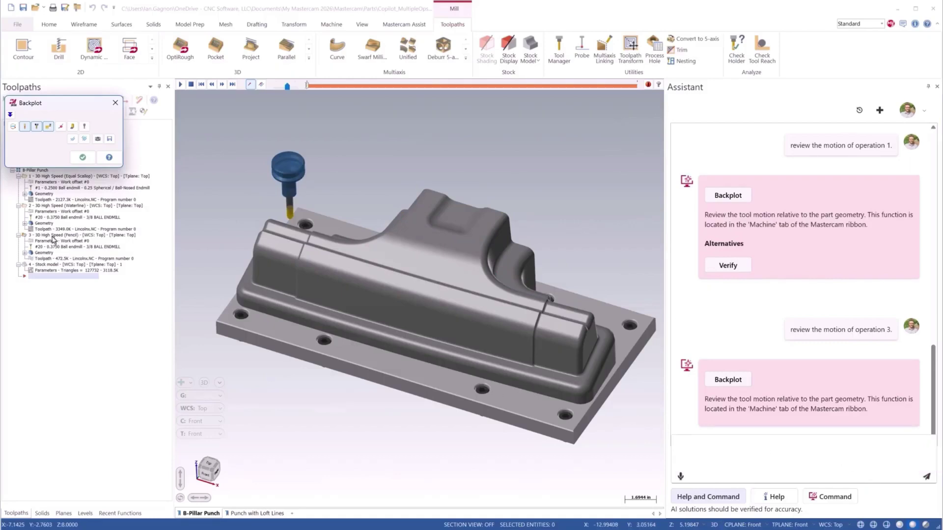
Play operation 3's backplot at a slightly faster speed, then close the Backplot dialog.
left_click(180, 84)
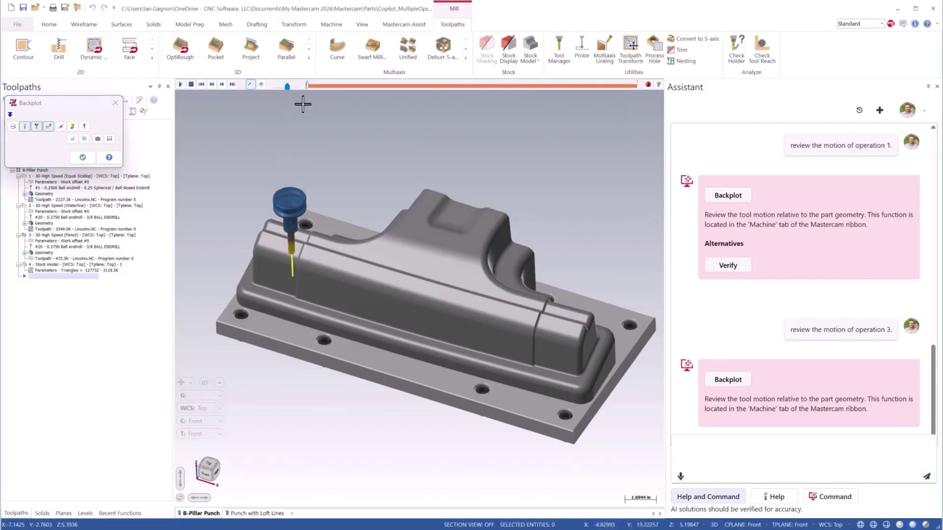
left_click(294, 86)
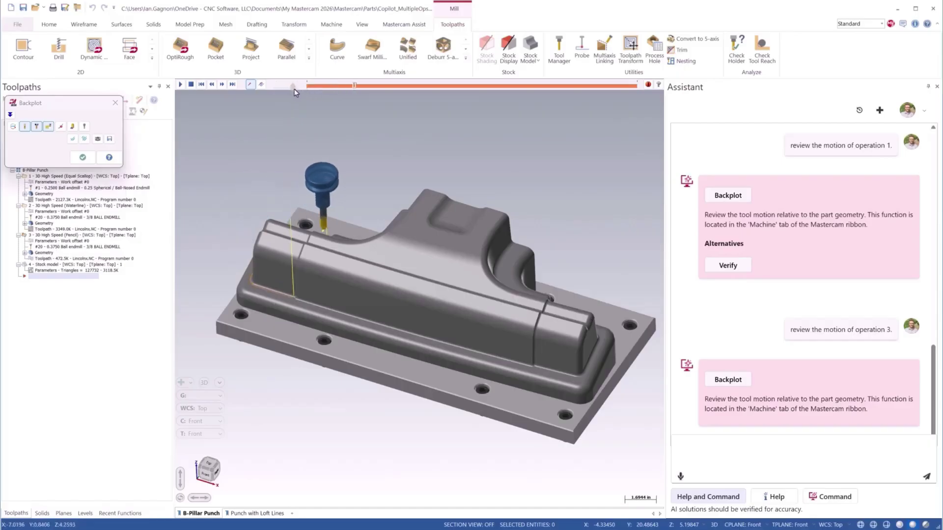
left_click(186, 86)
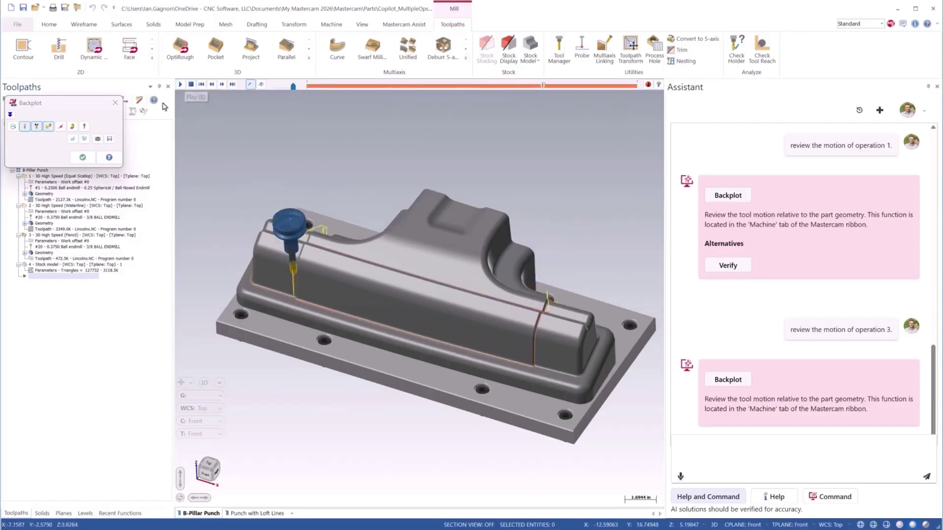
left_click(117, 102)
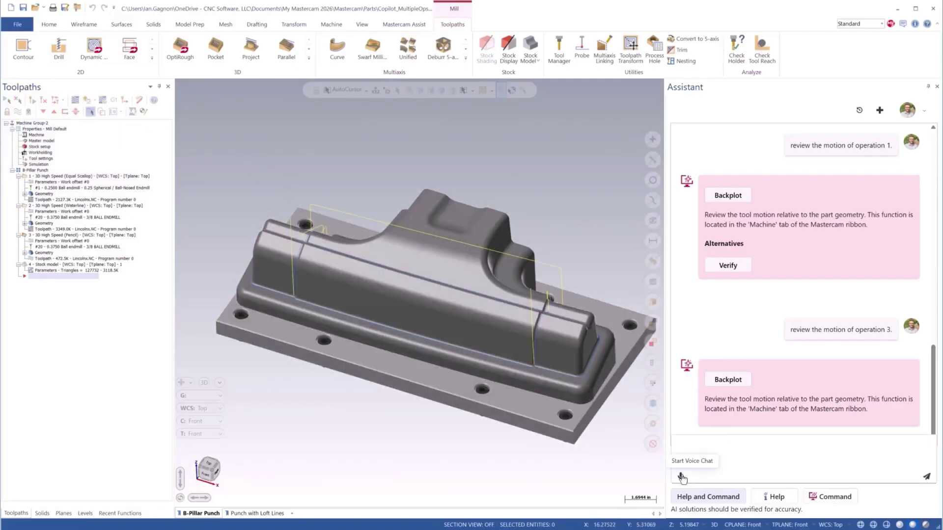
Send 'the part is more beautiful in material mode.' to get material rendering.
left_click(926, 478)
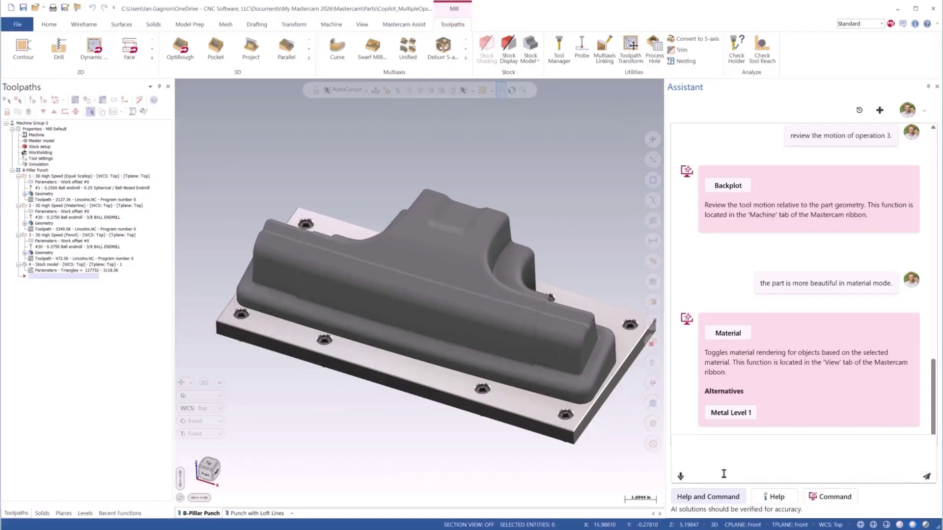
left_click(681, 478)
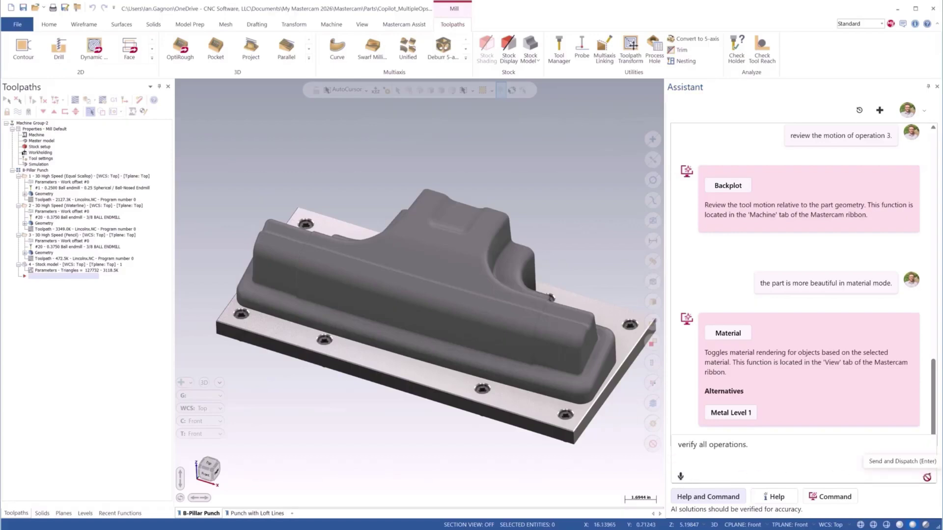
Verify all operations in Simulator at faster speed to move 51254, then close it.
left_click(927, 479)
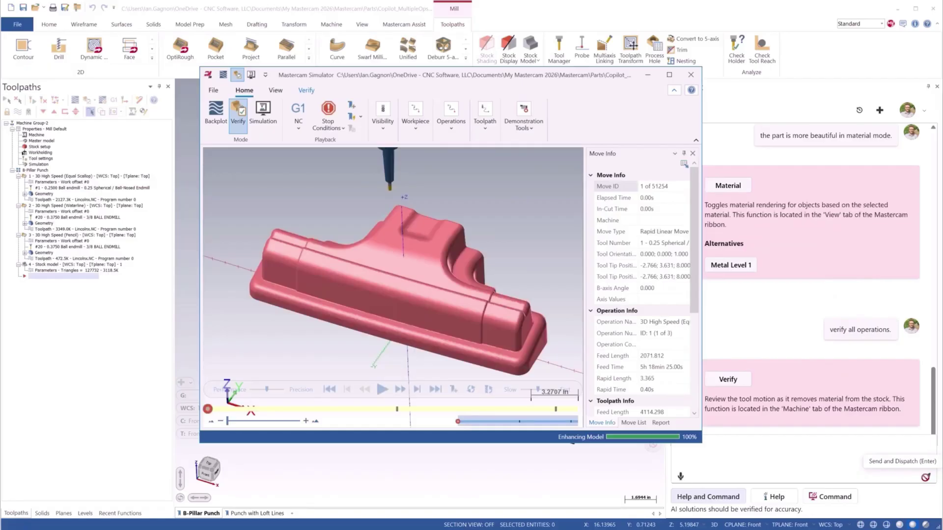
left_click(382, 389)
left_click_drag(538, 389, 551, 390)
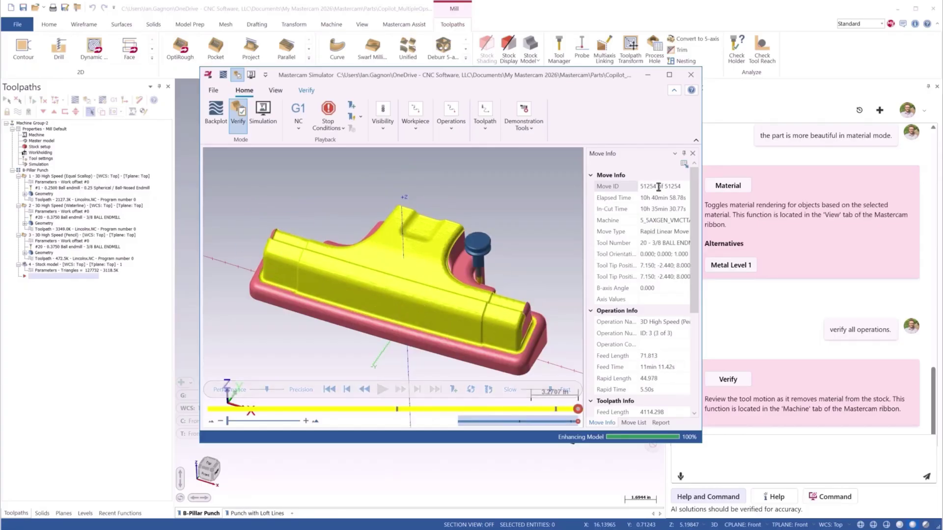
left_click(691, 75)
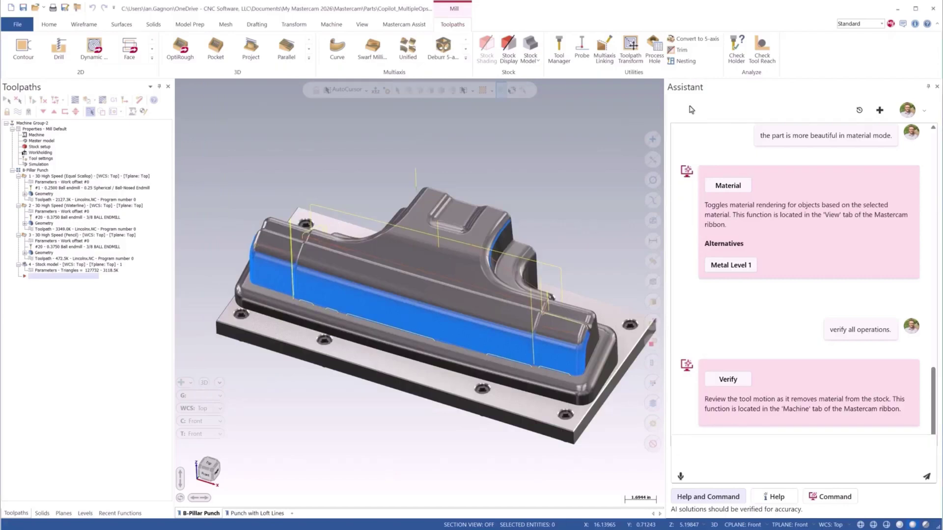
Ask the Assistant 'what is isometric reverse?' and widen its panel to read the answer.
left_click(681, 477)
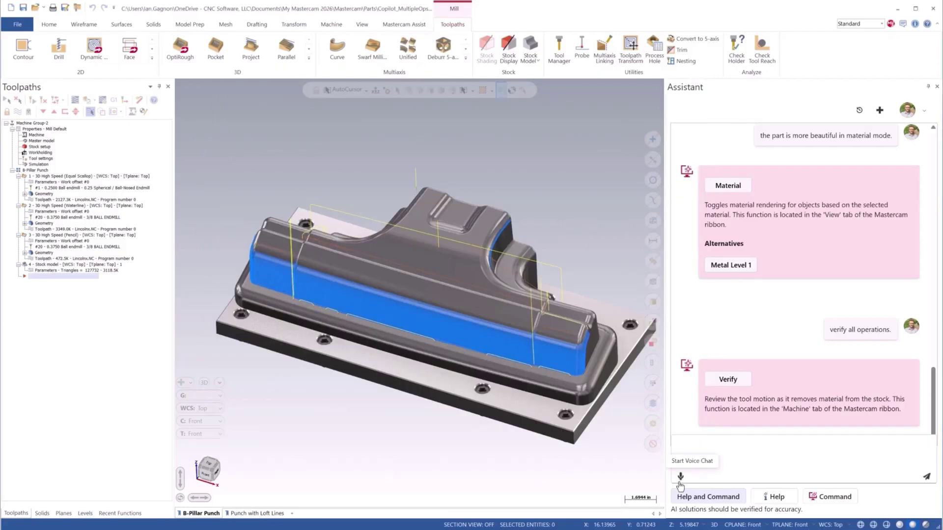
left_click(928, 480)
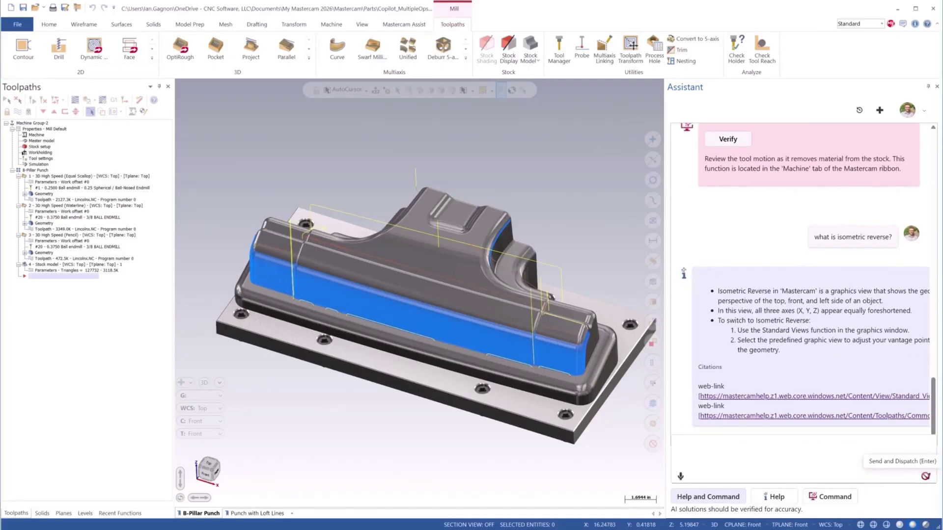
left_click_drag(664, 433, 589, 438)
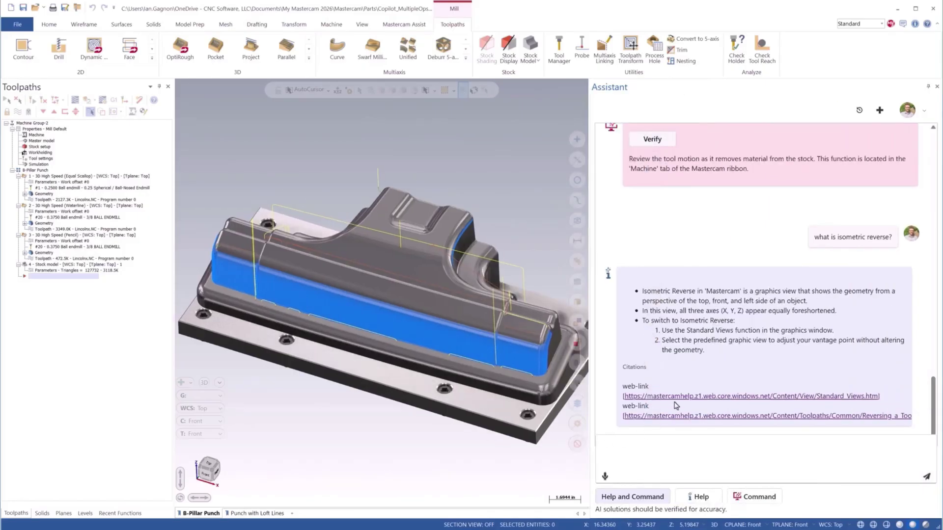
Read through the cited Standard_Views help page, then close it.
left_click(677, 396)
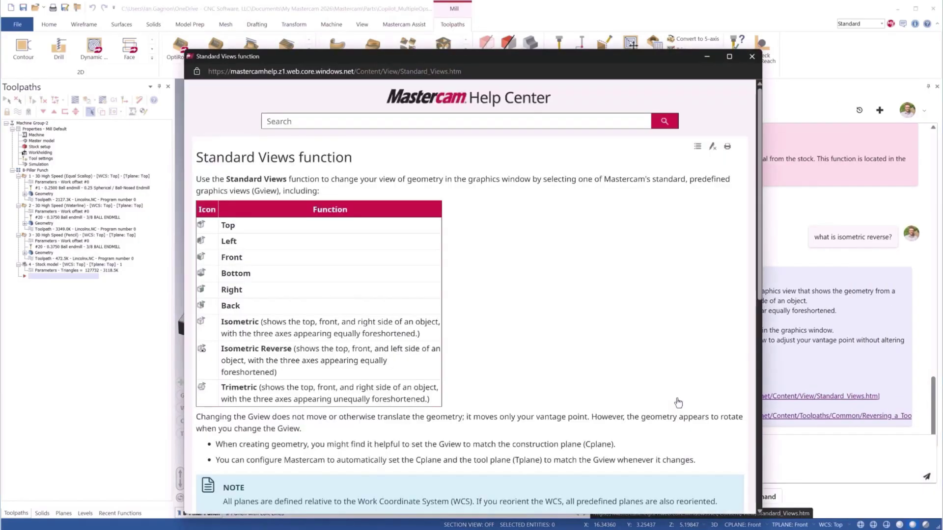
left_click_drag(760, 279, 756, 365)
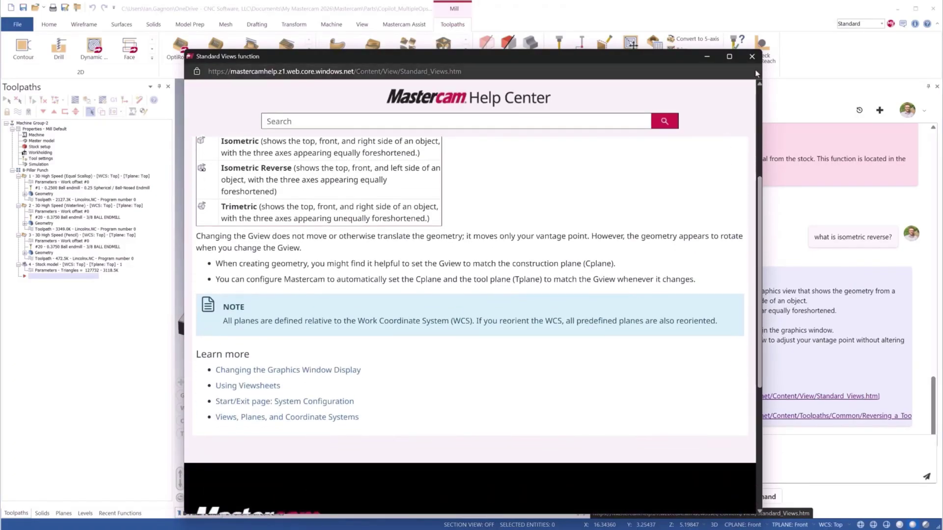
left_click(752, 55)
left_click(605, 476)
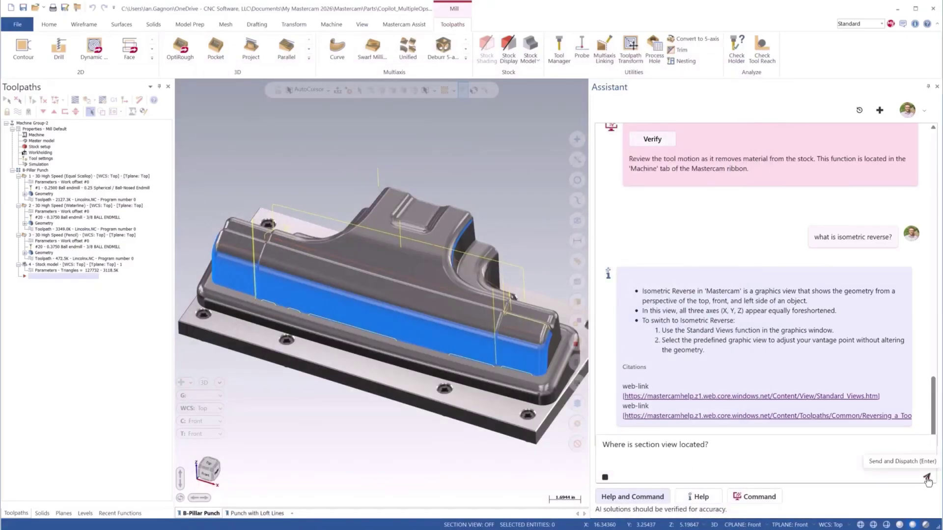
Send 'Where is section view located?' and read the cited Section_View.htm page down to Learn more.
left_click(928, 480)
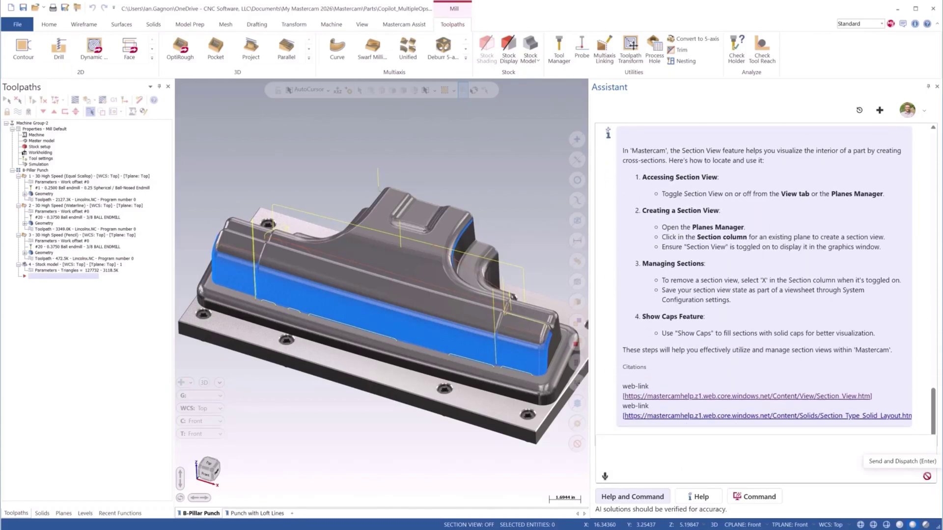
left_click(674, 397)
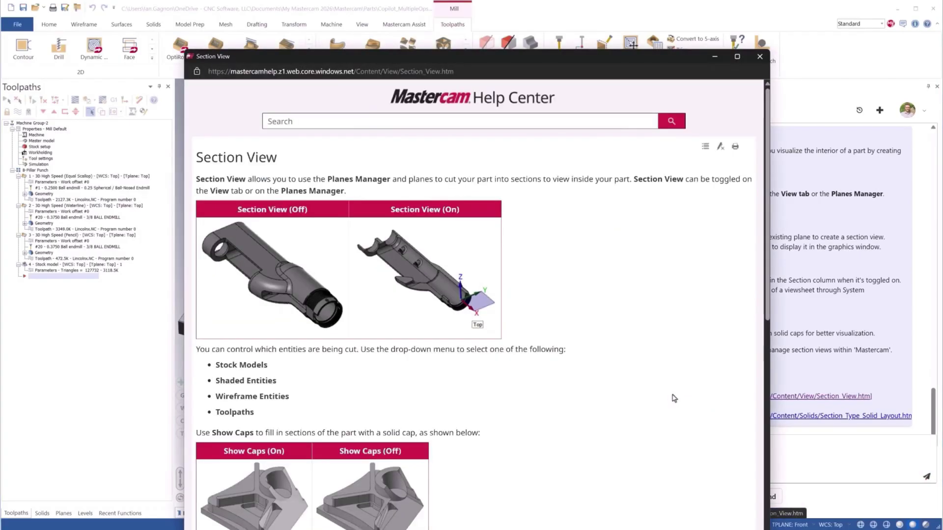
left_click_drag(631, 56, 623, 28)
left_click_drag(756, 199, 785, 371)
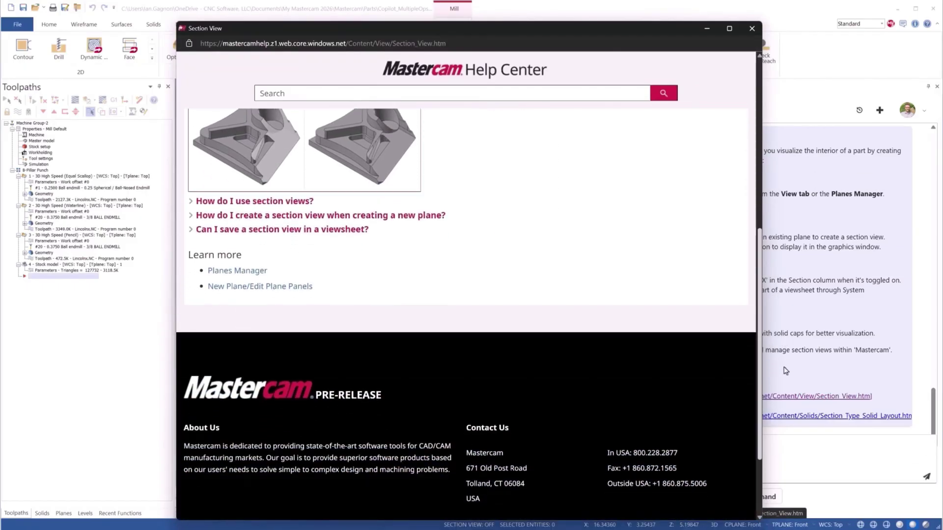